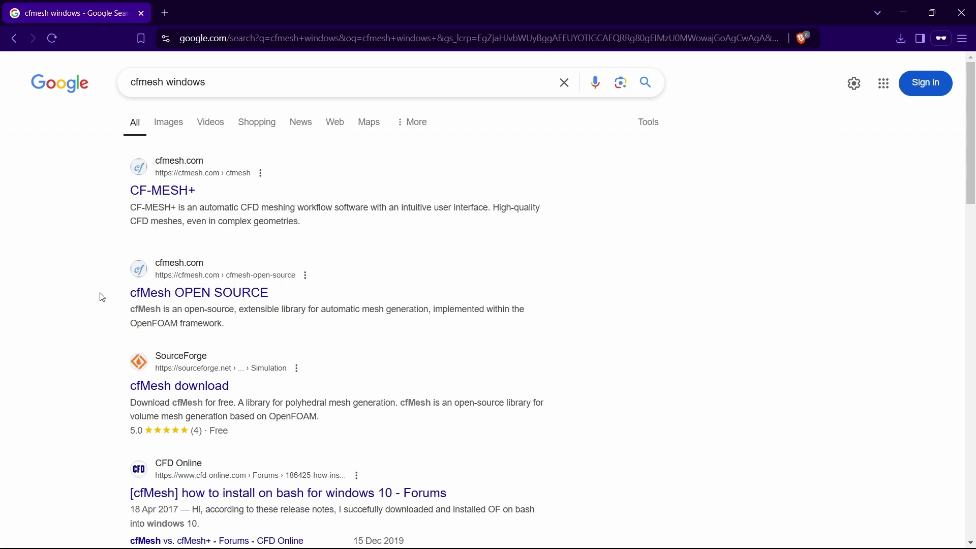
From the cfMesh OPEN SOURCE page, take the free Windows download and save cfMesh-1.1.1-windows.exe to Downloads.
{"action": "left_click_drag", "start_coordinate": [98, 295], "coordinate": [280, 295]}
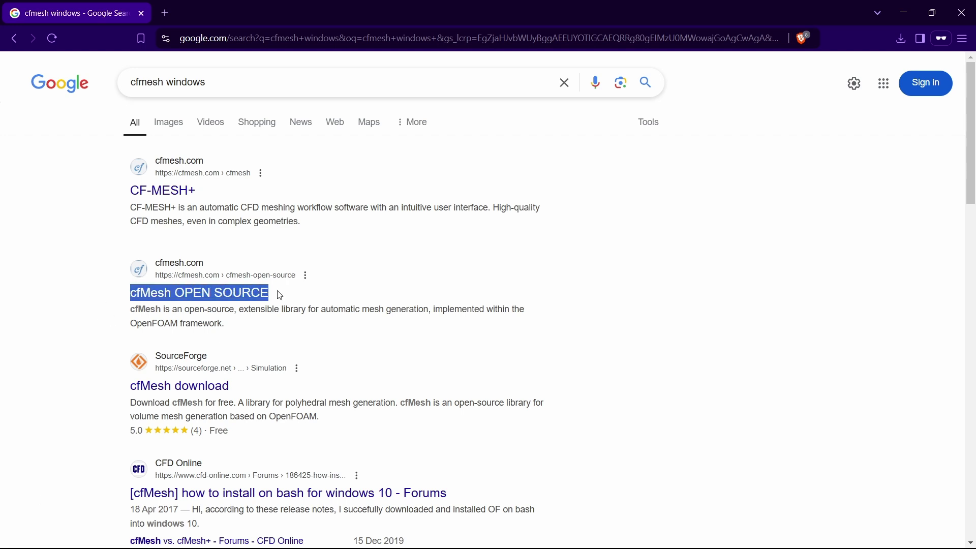
{"action": "left_click", "coordinate": [185, 275]}
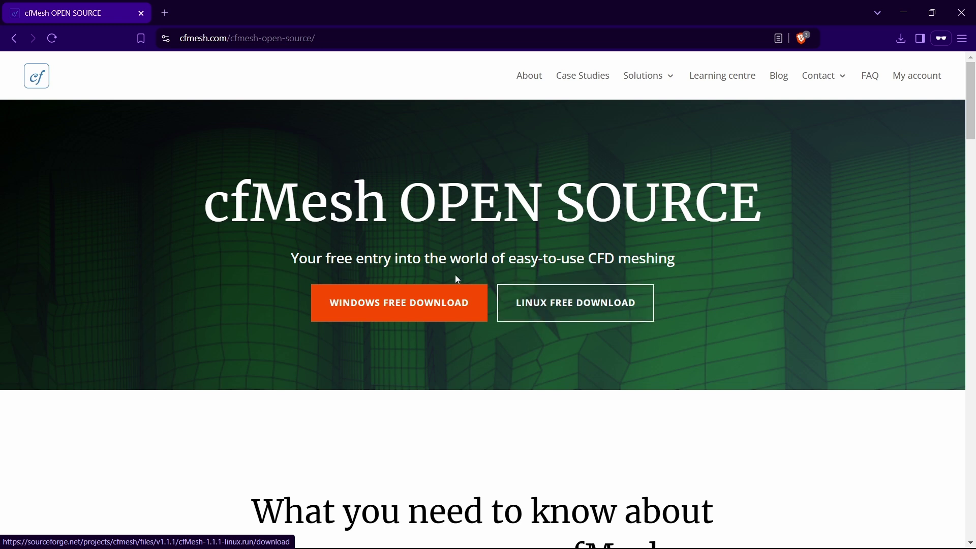
{"action": "left_click", "coordinate": [364, 309]}
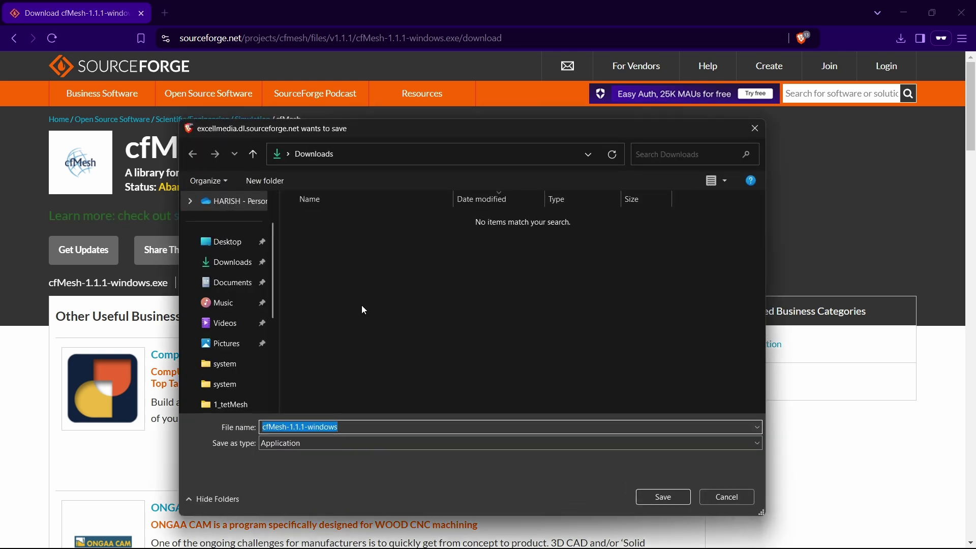
{"action": "left_click", "coordinate": [673, 496]}
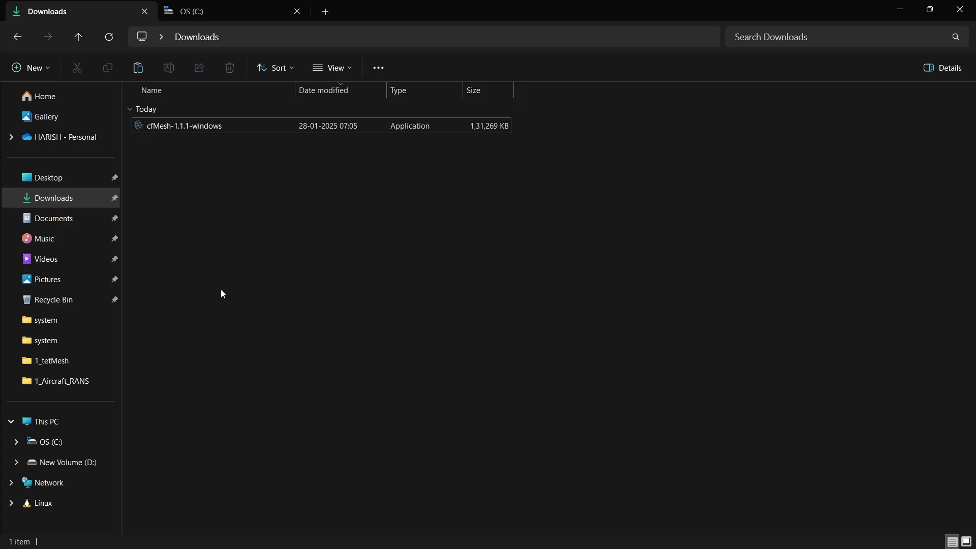
Run the installer, keep C:\cfMesh-v1.1.1 as the install folder, and select all components (about 1.09 GiB).
{"action": "double_click", "coordinate": [179, 126]}
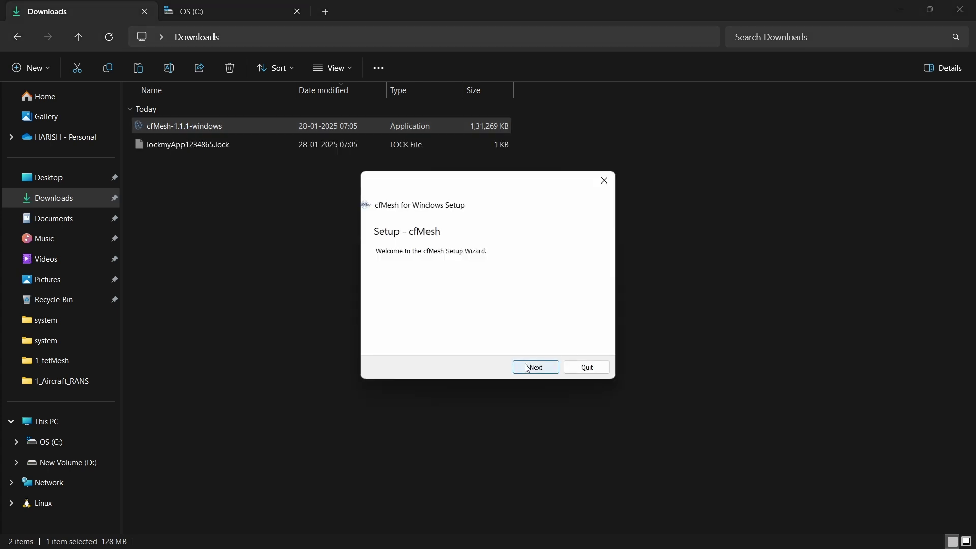
{"action": "left_click", "coordinate": [534, 371]}
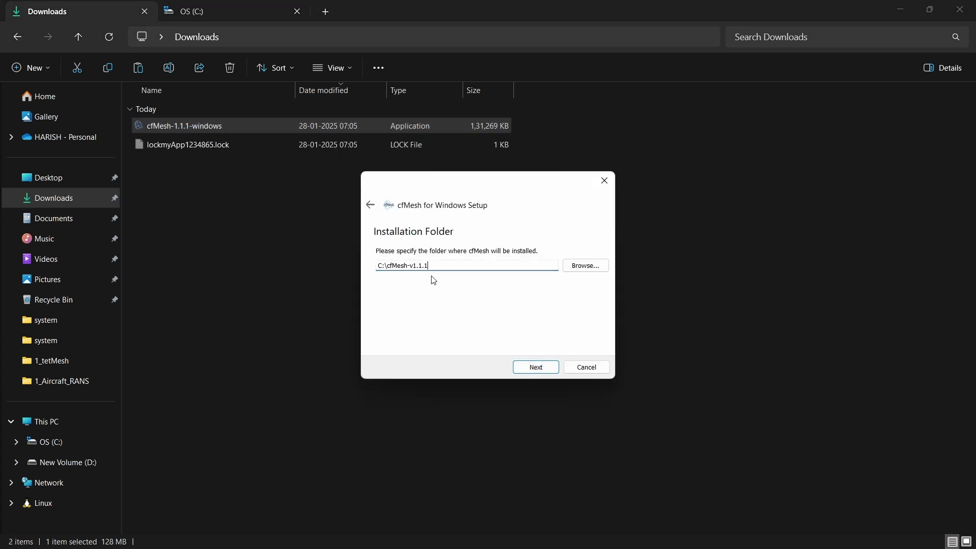
{"action": "left_click", "coordinate": [533, 372]}
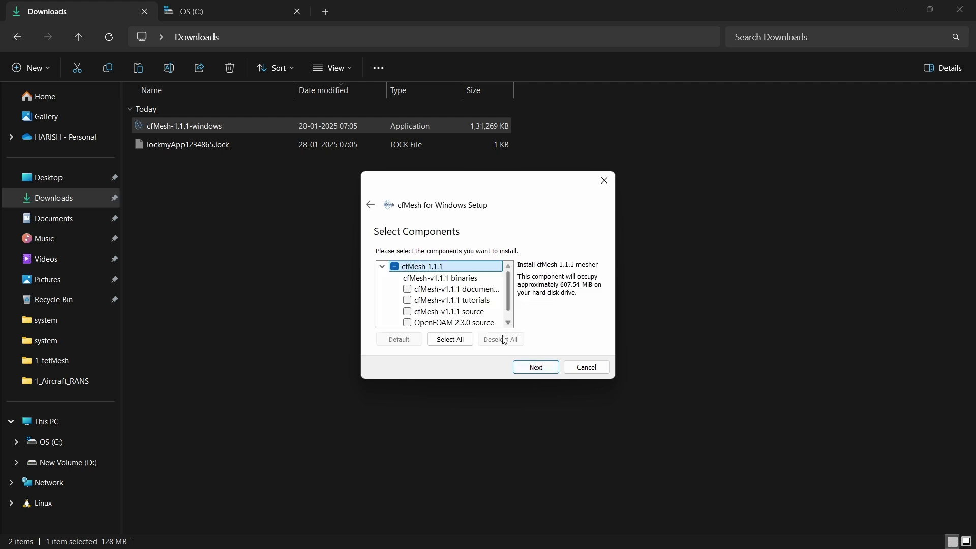
{"action": "left_click_drag", "start_coordinate": [615, 379], "coordinate": [697, 448]}
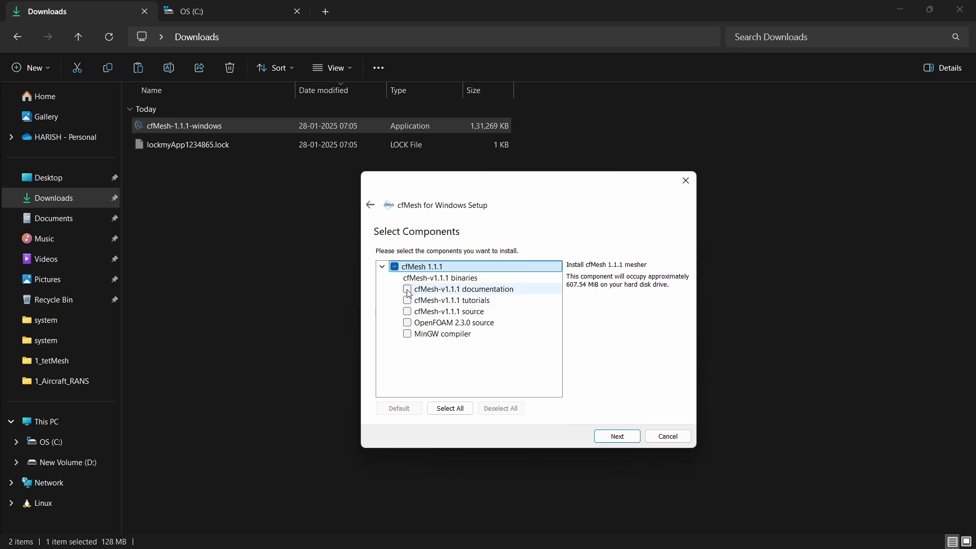
{"action": "left_click", "coordinate": [450, 409]}
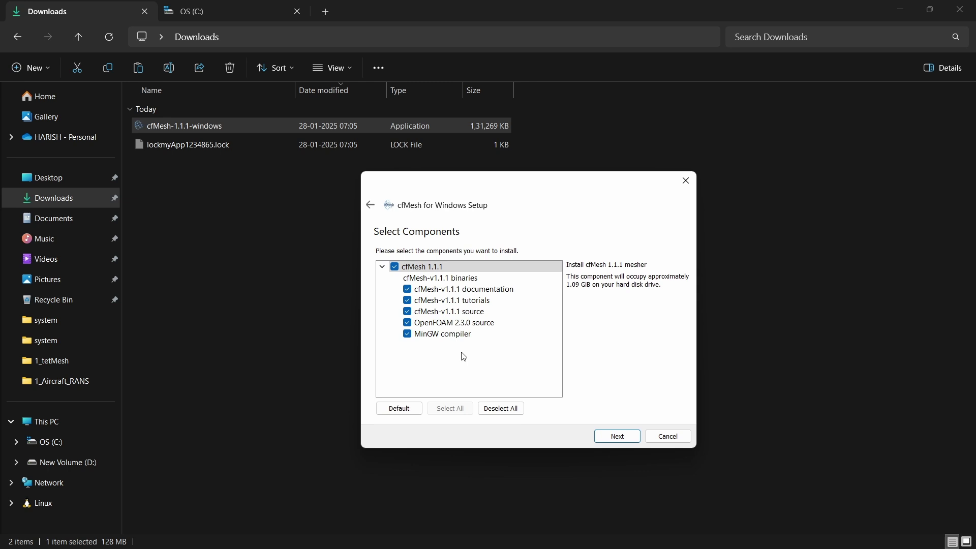
Confirm the component choice and accept the OpenFOAM GPL license terms.
{"action": "left_click", "coordinate": [618, 439]}
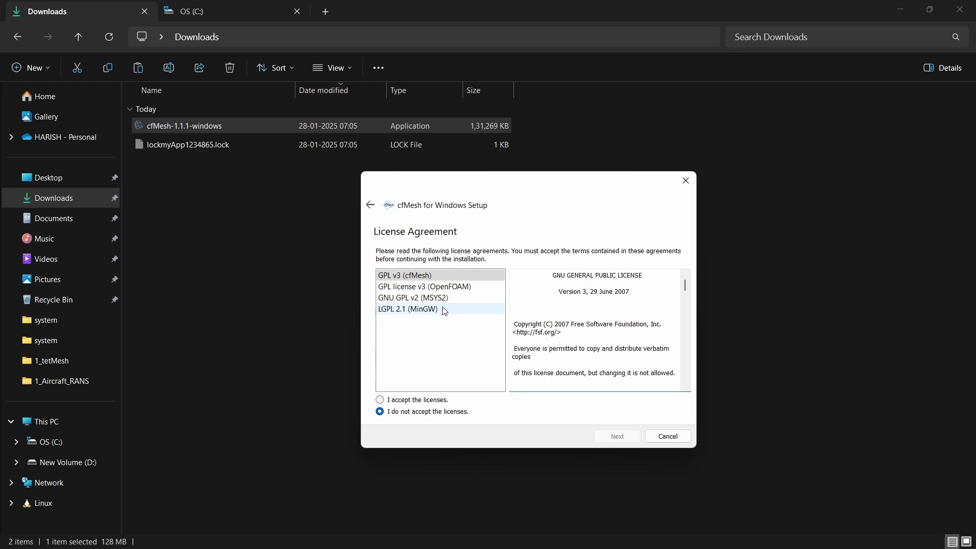
{"action": "left_click", "coordinate": [438, 287]}
{"action": "left_click", "coordinate": [405, 400]}
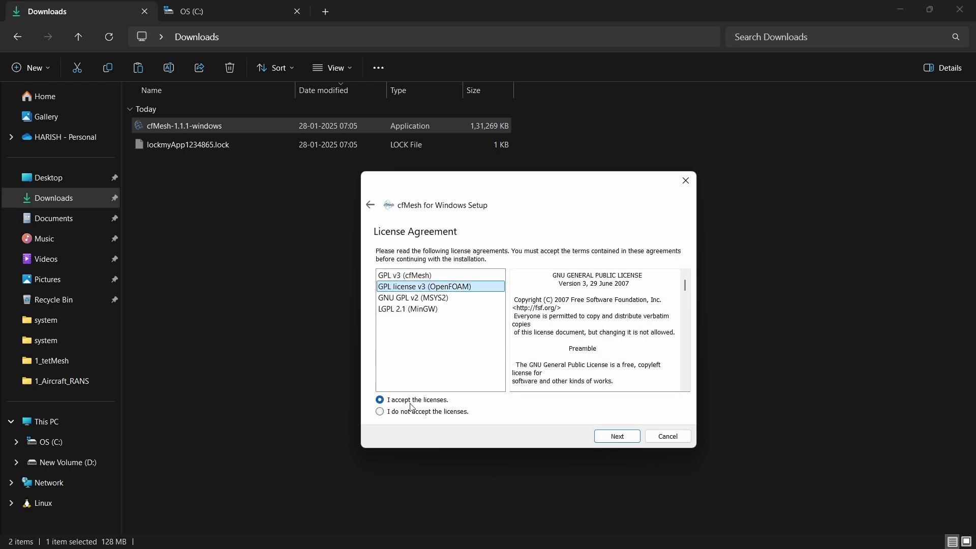
{"action": "left_click", "coordinate": [618, 439]}
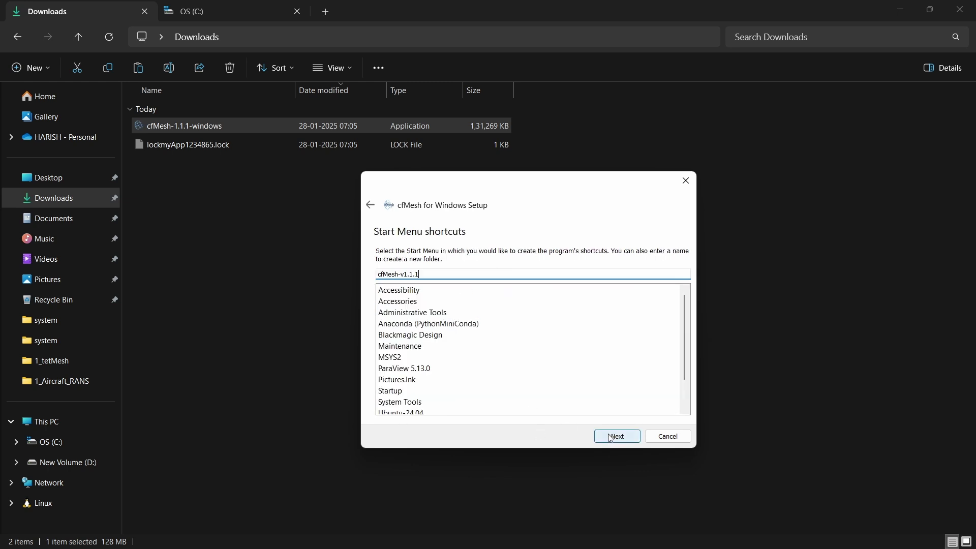
Keep the cfMesh-v1.1.1 Start Menu folder, install, and finish so the README opens.
{"action": "scroll", "coordinate": [501, 372], "scroll_direction": "down", "scroll_amount": 1}
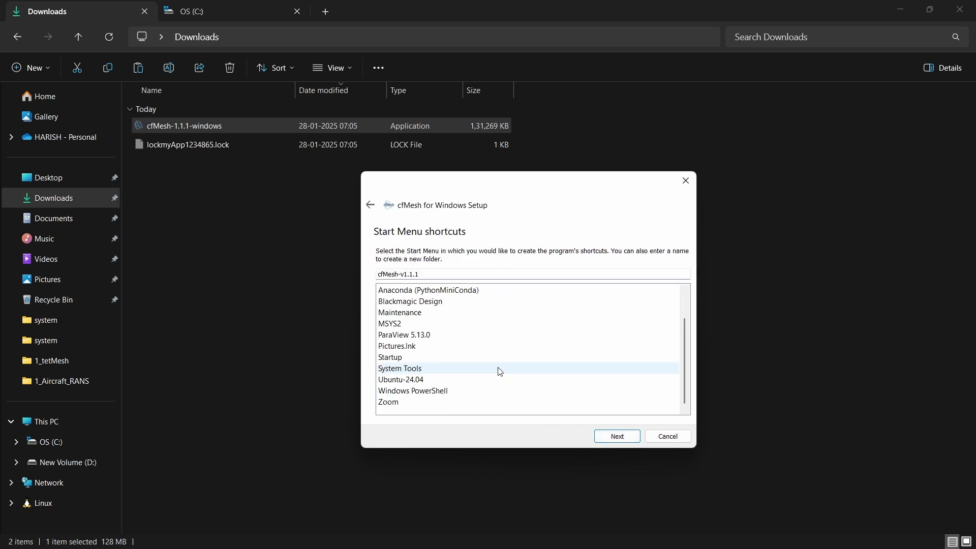
{"action": "left_click", "coordinate": [618, 436]}
{"action": "left_click", "coordinate": [630, 445]}
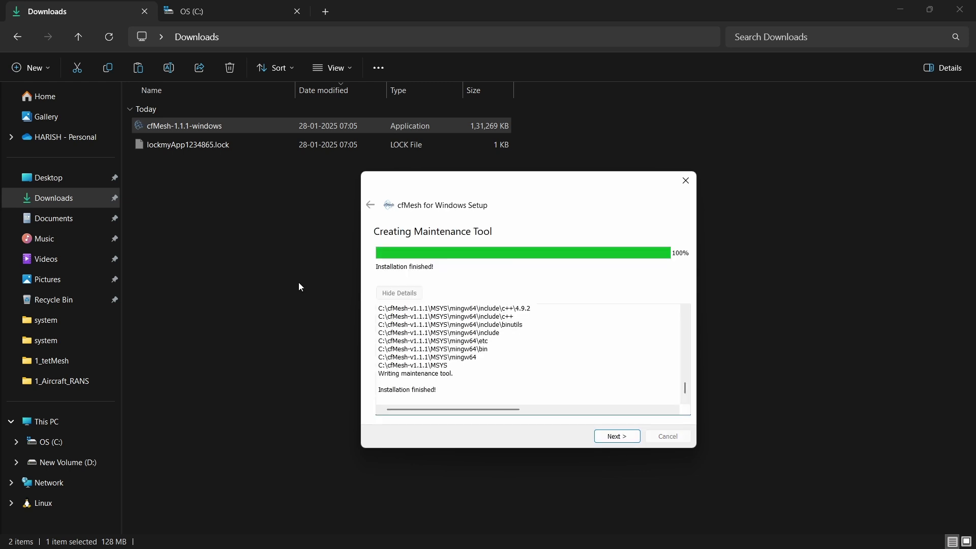
{"action": "left_click", "coordinate": [609, 438]}
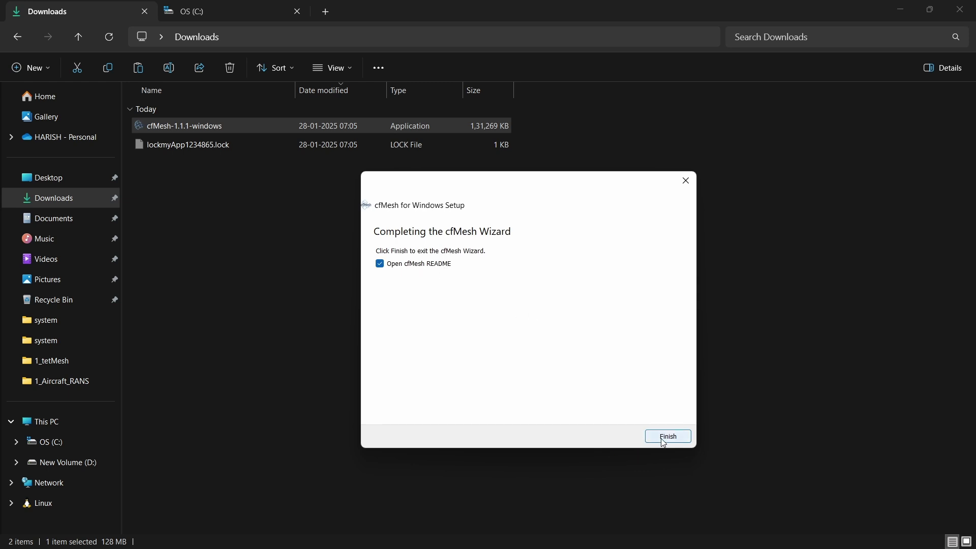
{"action": "left_click", "coordinate": [685, 439]}
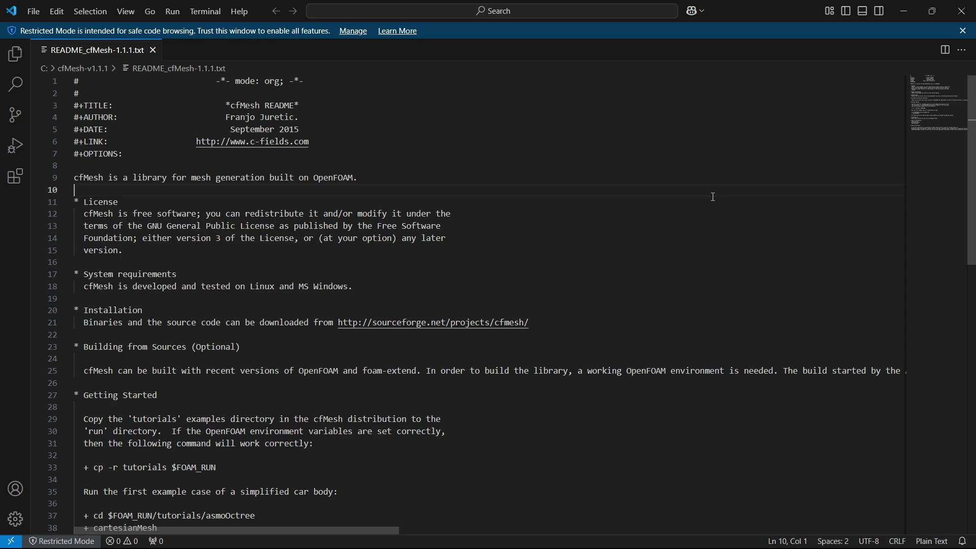
Close the Visual Studio Code window showing README_cfMesh-1.1.1.txt.
{"action": "left_click", "coordinate": [963, 11]}
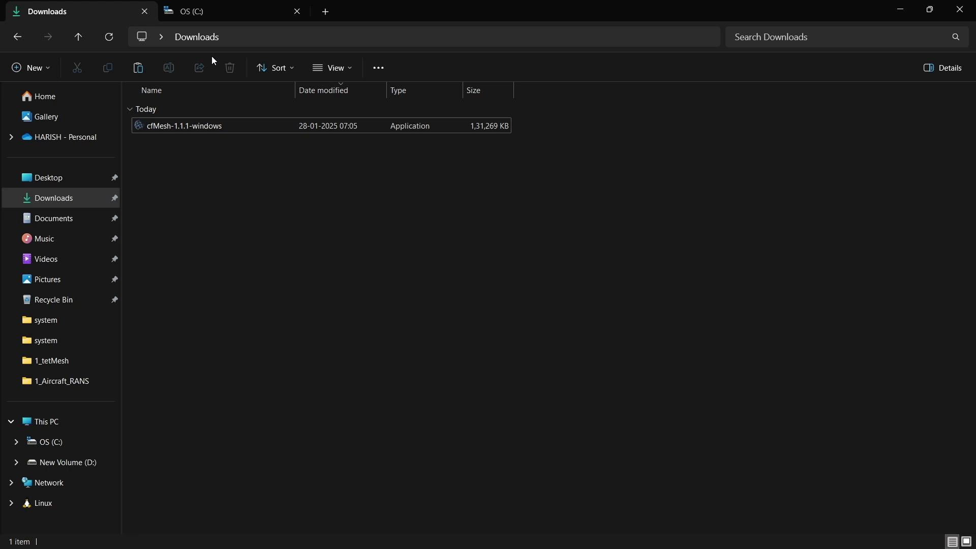
Switch to the File Explorer tab showing the C:\cfMesh-v1.1.1 install folder.
{"action": "left_click", "coordinate": [199, 11]}
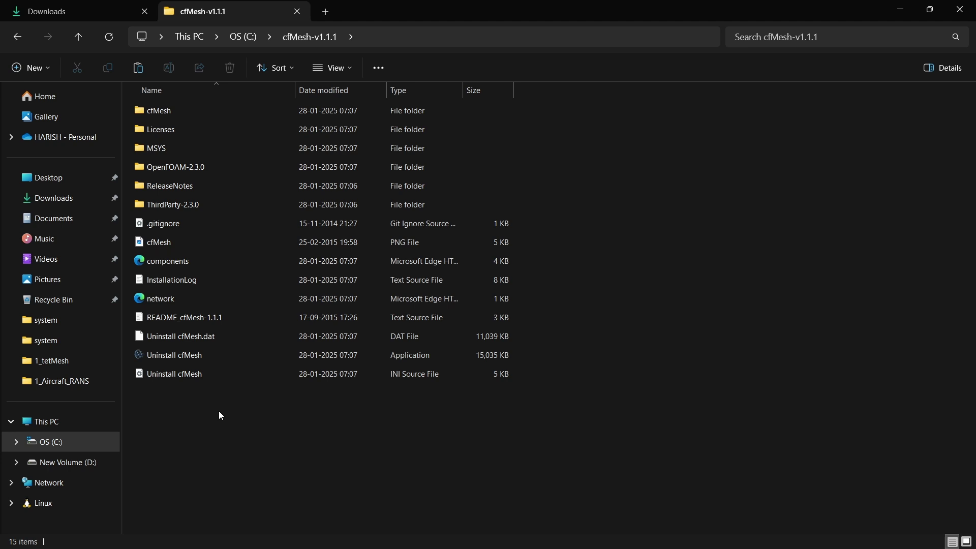
Browse into cfMesh > tutorials > cartesianMesh.
{"action": "left_click", "coordinate": [169, 115]}
{"action": "double_click", "coordinate": [171, 115]}
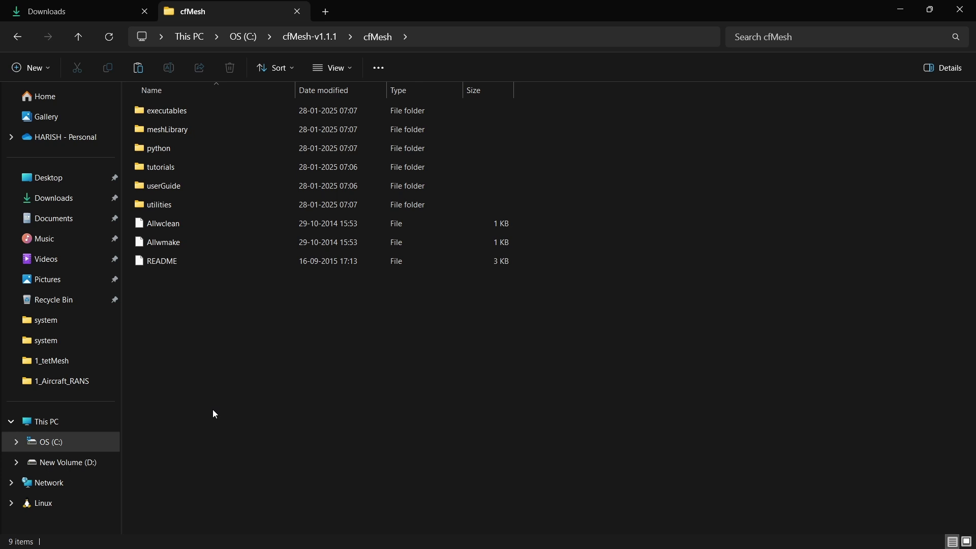
{"action": "double_click", "coordinate": [148, 167]}
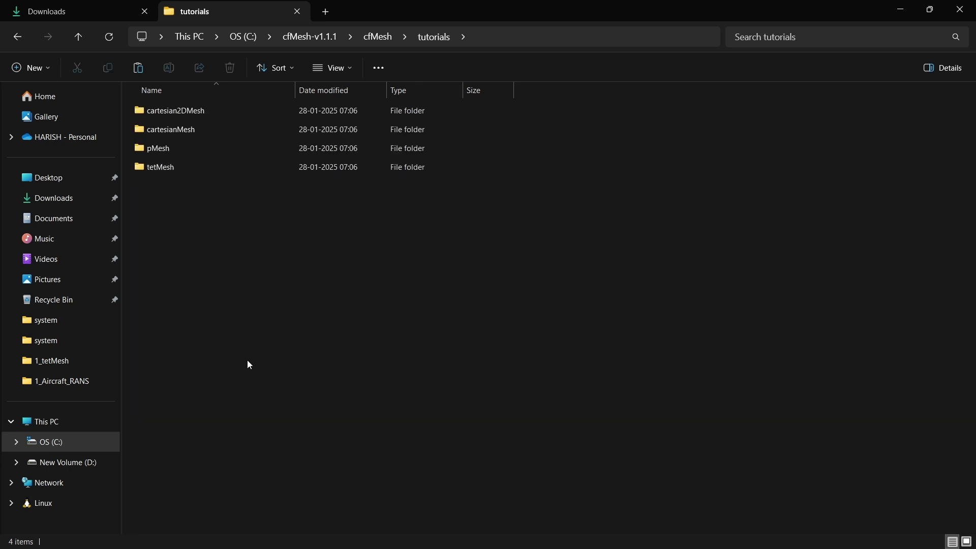
{"action": "double_click", "coordinate": [180, 129]}
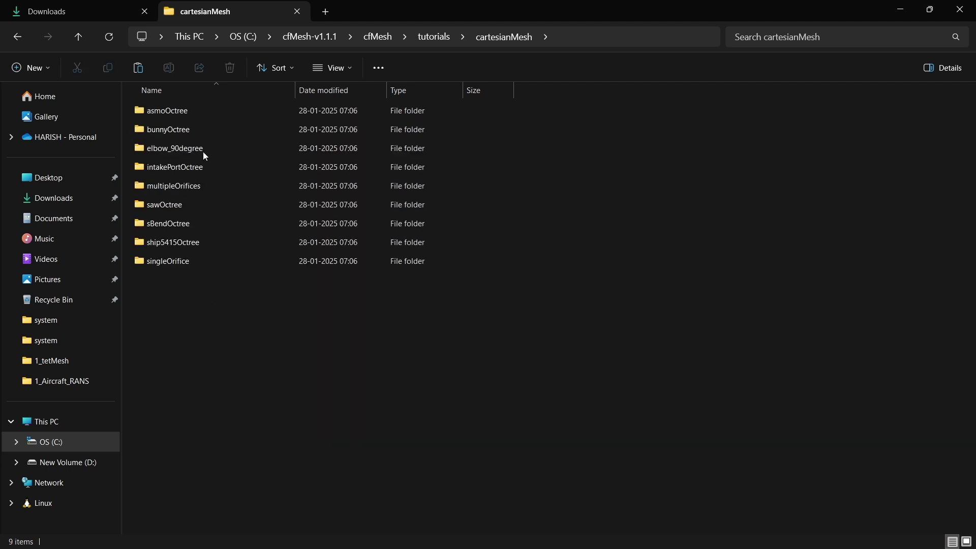
Duplicate the bunnyOctree folder, rename the copy to example, and open it.
{"action": "left_click", "coordinate": [181, 129]}
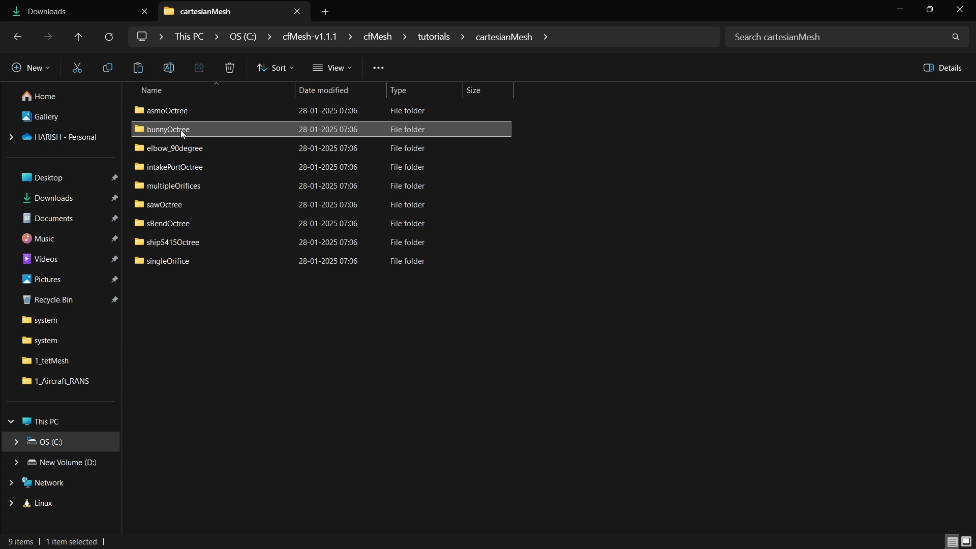
{"action": "key", "text": "ctrl+c"}
{"action": "key", "text": "ctrl+v"}
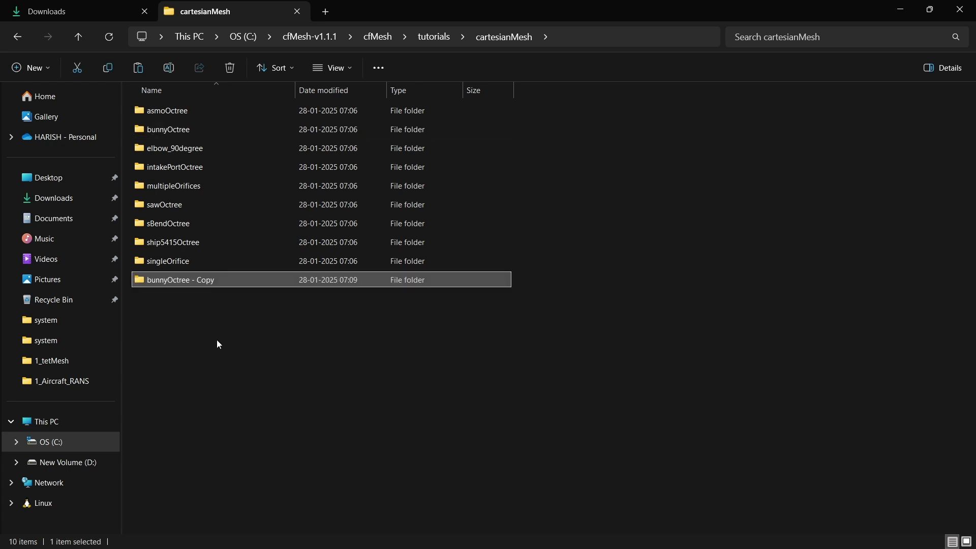
{"action": "key", "text": "F2"}
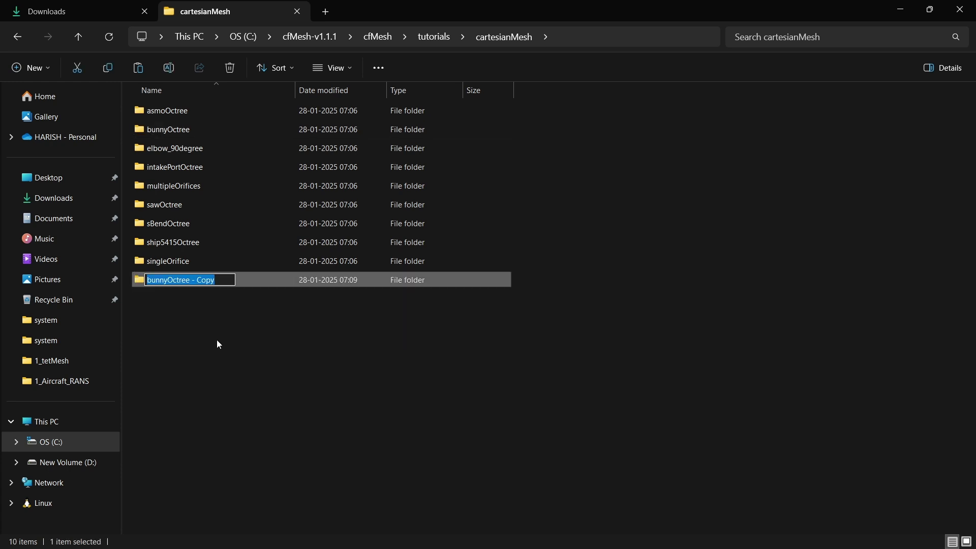
{"action": "type", "text": "example"}
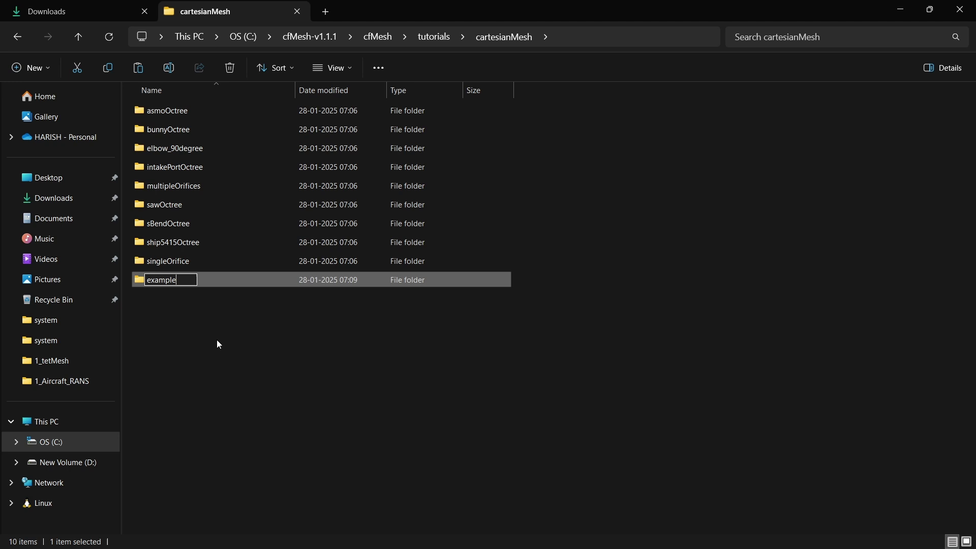
{"action": "key", "text": "Return"}
{"action": "key", "text": "Return"}
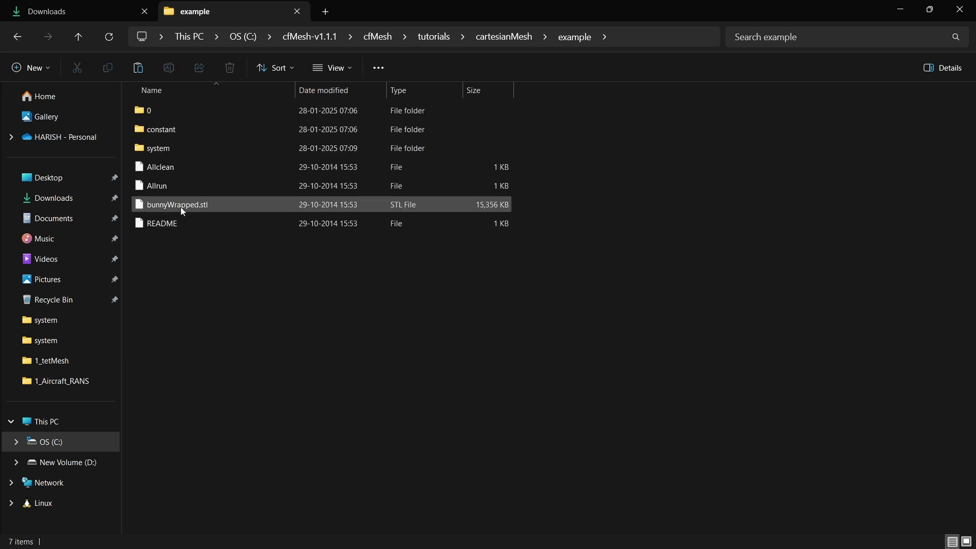
Look over the example case's 0 and system folders and bring up the empty-space context menu.
{"action": "left_click", "coordinate": [145, 110]}
{"action": "left_click", "coordinate": [162, 148]}
{"action": "left_click", "coordinate": [192, 308]}
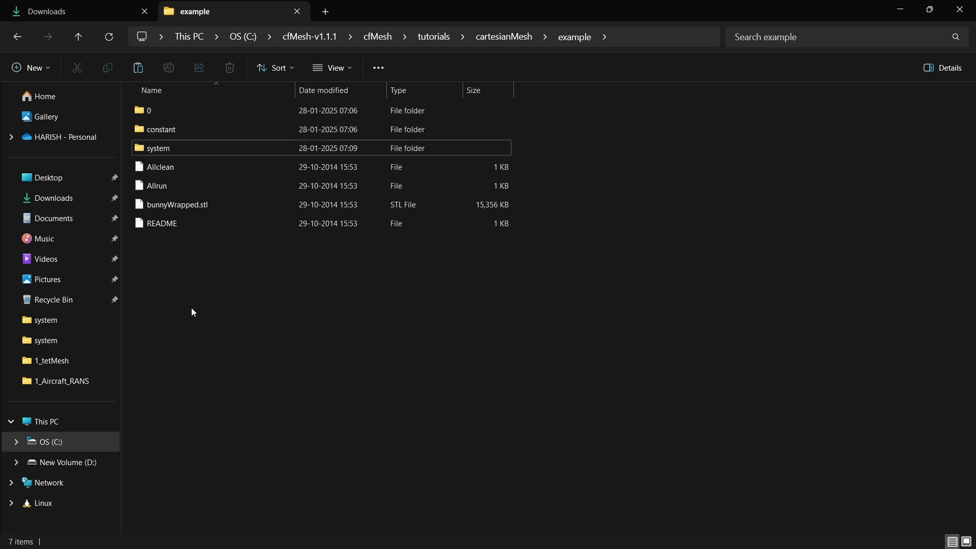
{"action": "right_click", "coordinate": [192, 308]}
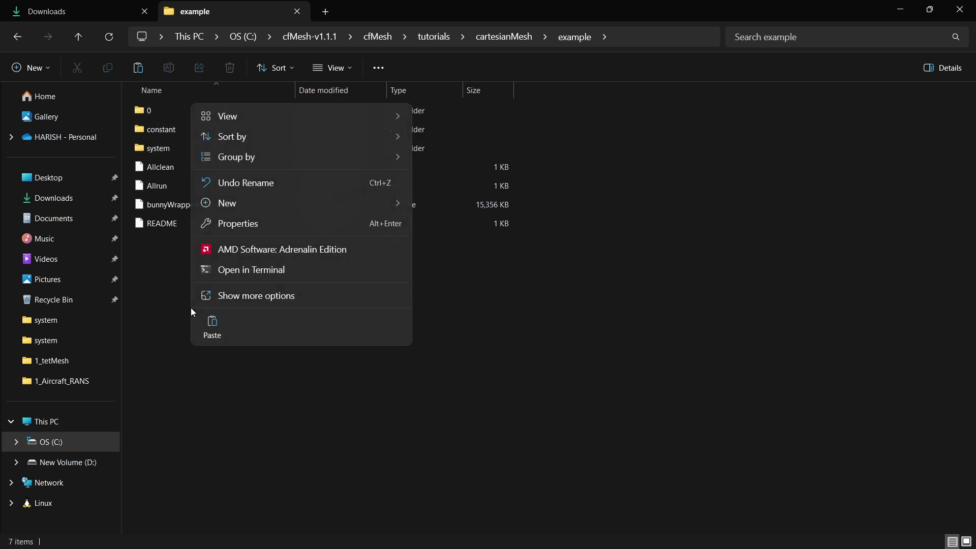
Open PowerShell in the example folder and run cartesianMesh, which fails on system/controlDict.
{"action": "left_click", "coordinate": [263, 277]}
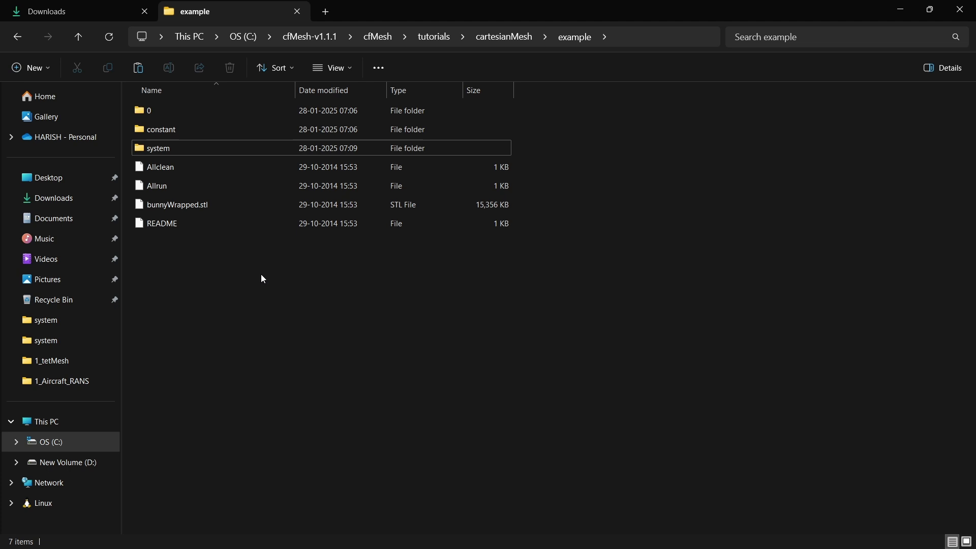
{"action": "left_click_drag", "start_coordinate": [435, 133], "coordinate": [536, 111]}
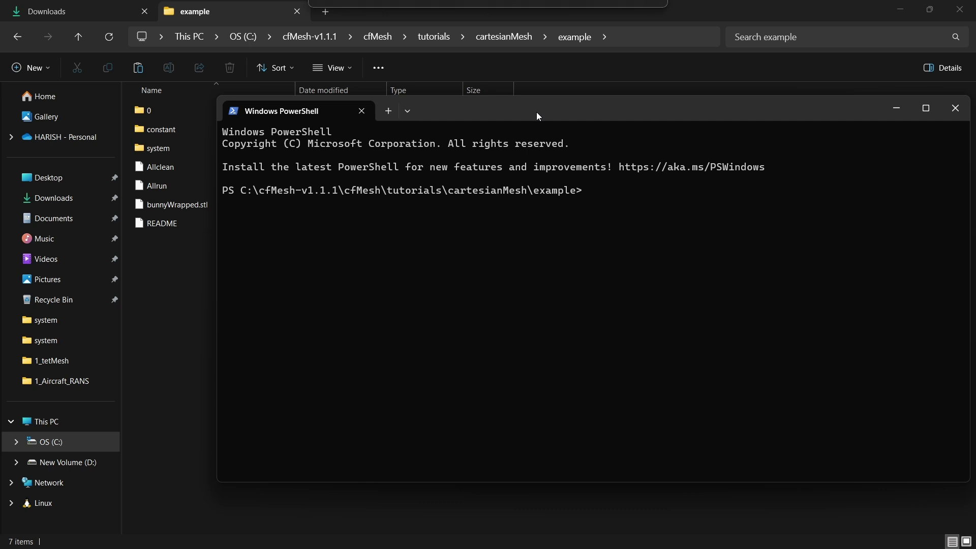
{"action": "left_click_drag", "start_coordinate": [536, 113], "coordinate": [513, 104]}
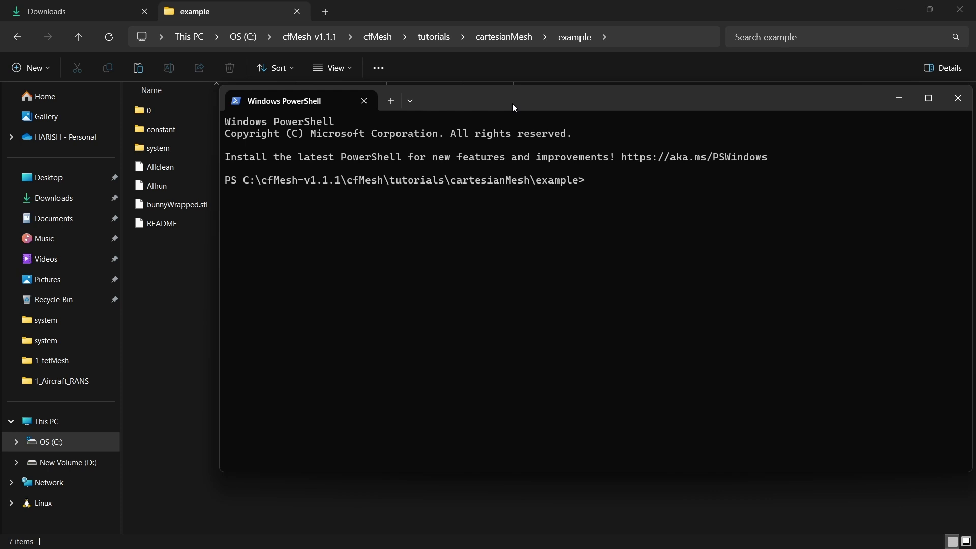
{"action": "type", "text": "cartesianMesh"}
{"action": "key", "text": "Return"}
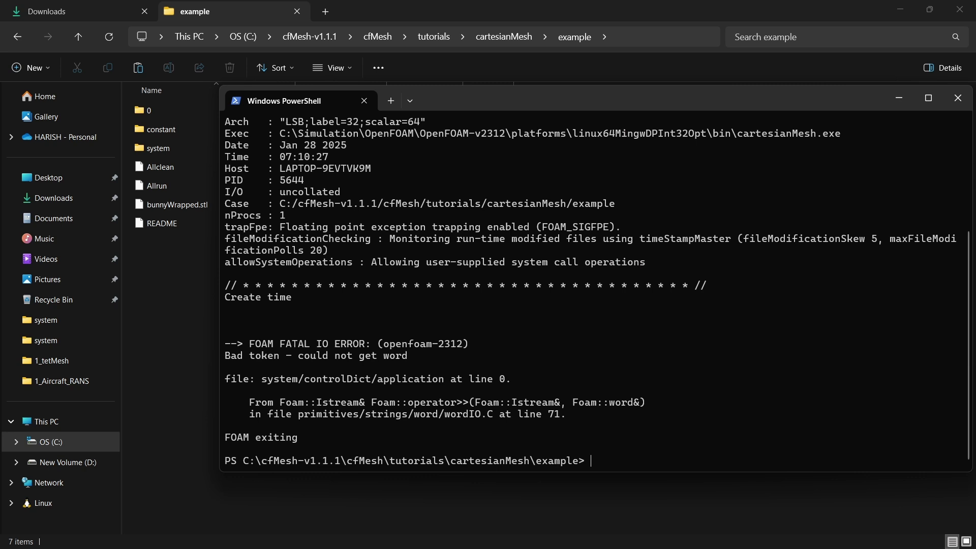
Open system/controlDict in Visual Studio Code and set the line 20 application entry to cfMesh;.
{"action": "double_click", "coordinate": [156, 151]}
{"action": "double_click", "coordinate": [174, 111]}
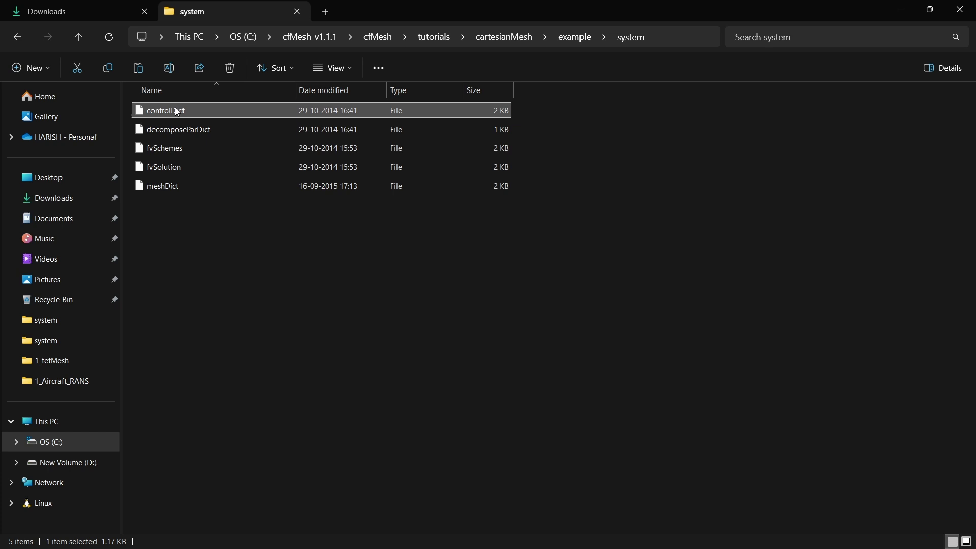
{"action": "left_click", "coordinate": [483, 218]}
{"action": "left_click", "coordinate": [549, 407]}
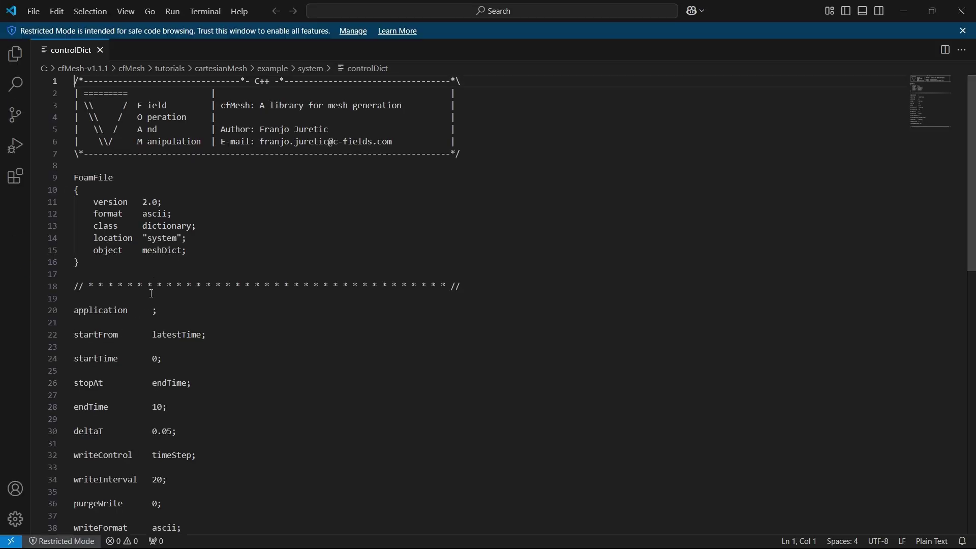
{"action": "left_click", "coordinate": [155, 312]}
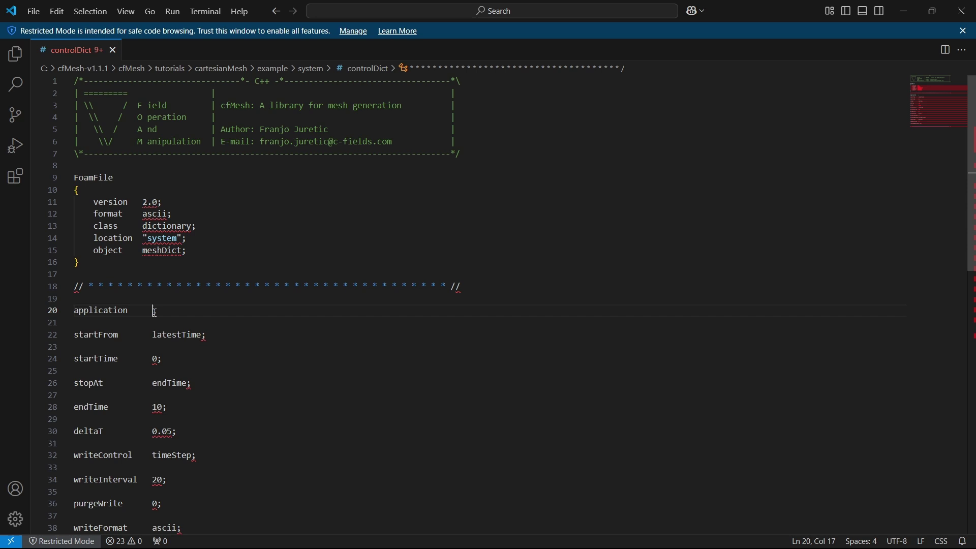
{"action": "type", "text": "cfMesh;"}
{"action": "left_click", "coordinate": [239, 275]}
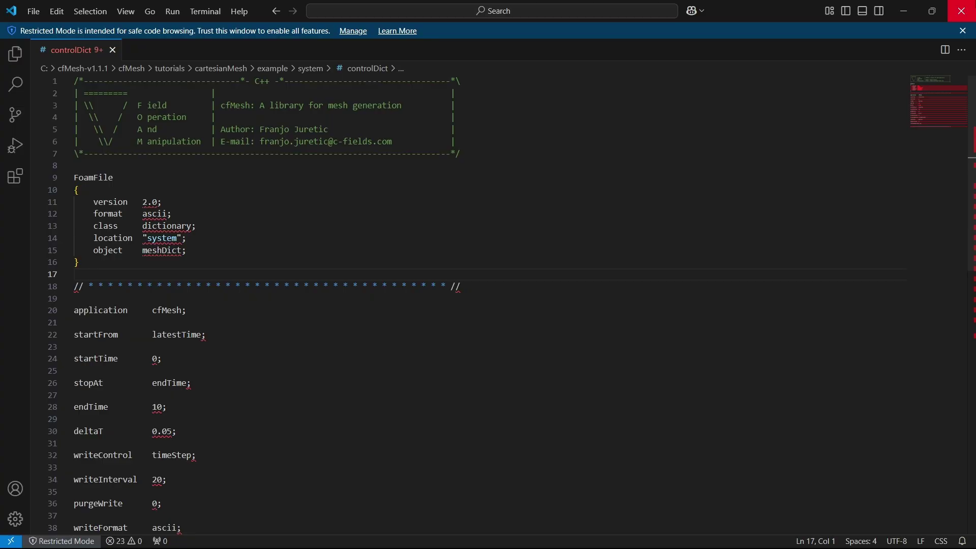
{"action": "key", "text": "alt+Tab"}
Rerun cartesianMesh in PowerShell from the example folder; it finishes in 11.862 s.
{"action": "key", "text": "alt+Up"}
{"action": "key", "text": "alt+Tab"}
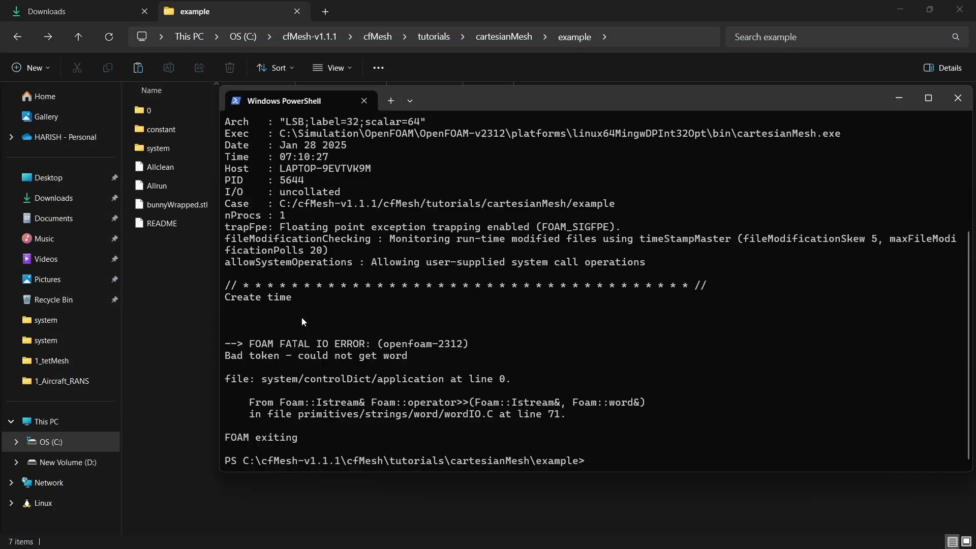
{"action": "type", "text": "cartesianMesh"}
{"action": "key", "text": "Return"}
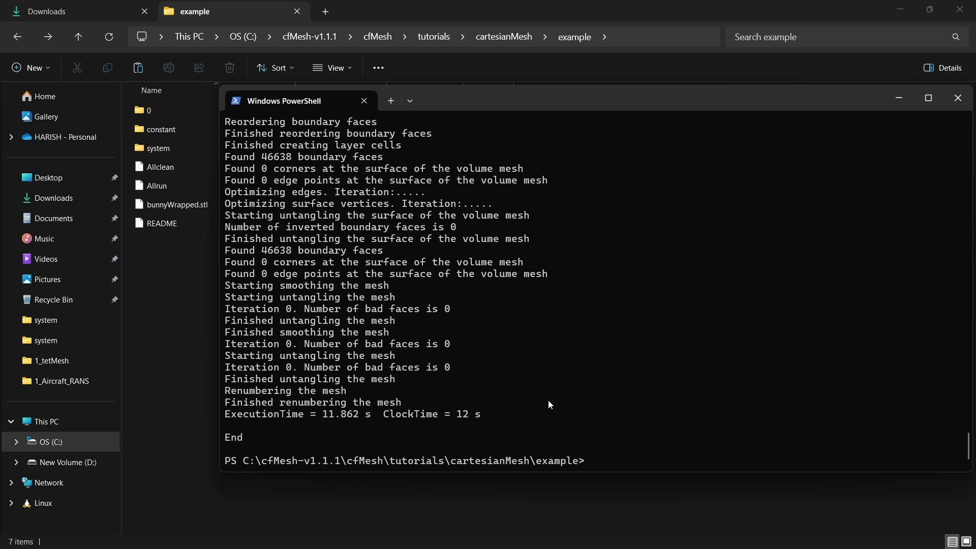
{"action": "left_click", "coordinate": [169, 132]}
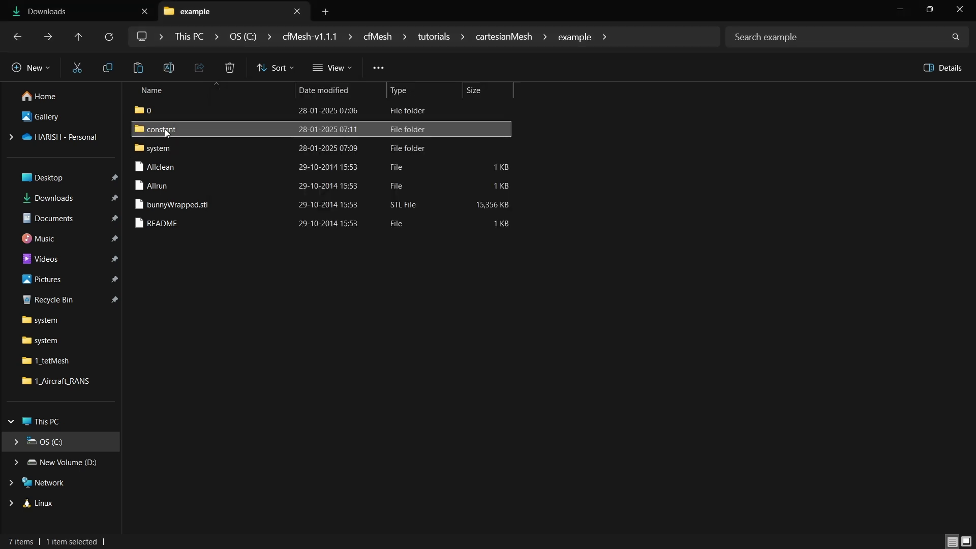
{"action": "double_click", "coordinate": [164, 129]}
{"action": "double_click", "coordinate": [167, 110]}
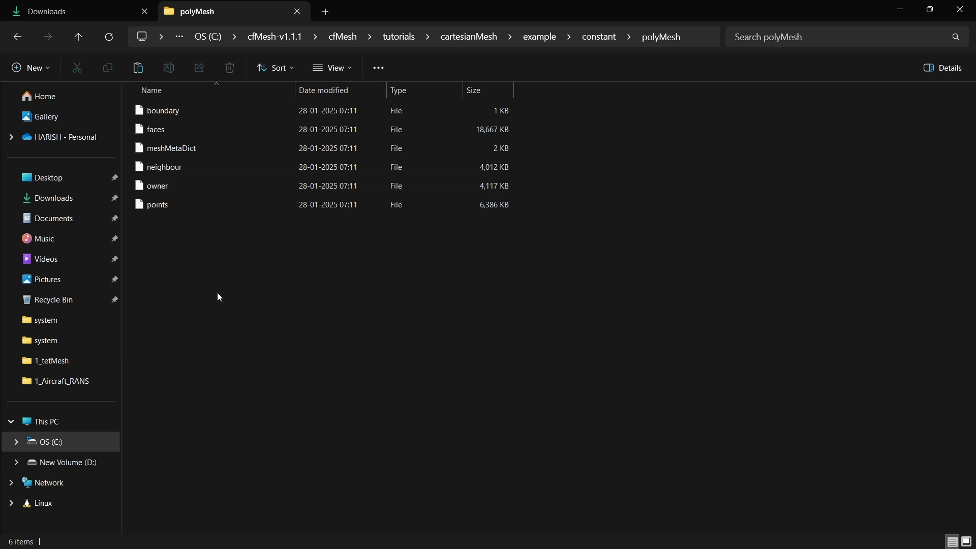
{"action": "key", "text": "alt+Left"}
{"action": "key", "text": "alt+Left"}
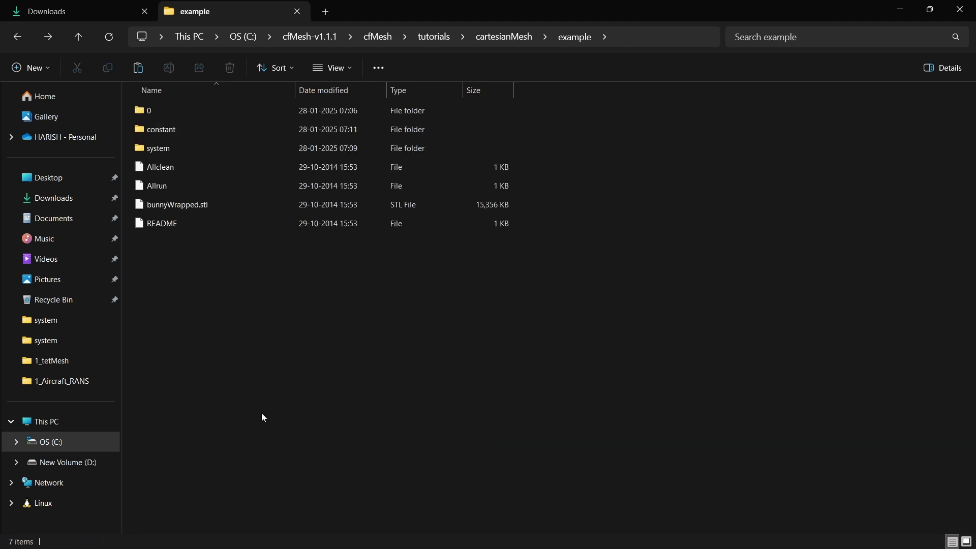
Try creating para.foam with the touch command directly in PowerShell.
{"action": "key", "text": "alt+Tab"}
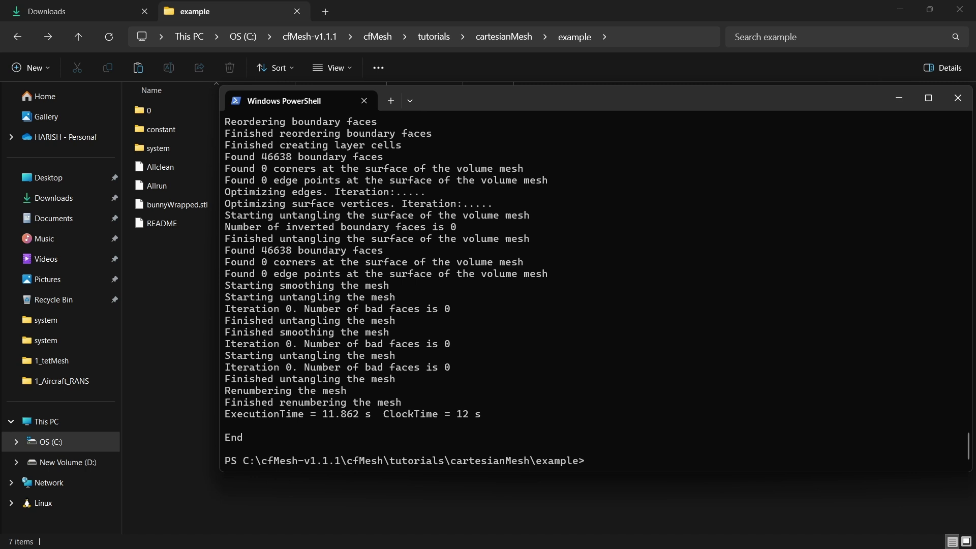
{"action": "type", "text": "touch para.foam"}
{"action": "key", "text": "Return"}
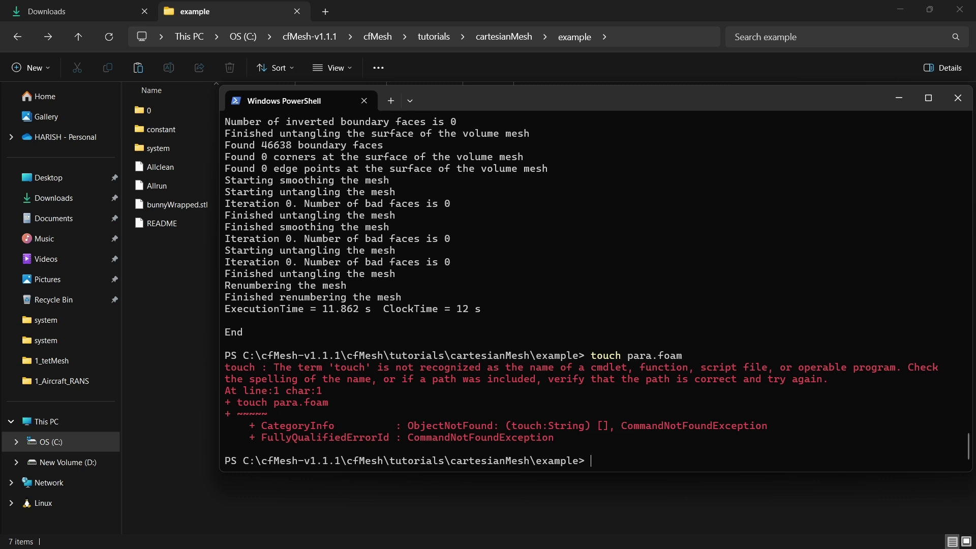
Start wsl, create the empty para.foam with touch, then exit and relaunch wsl.
{"action": "type", "text": "wsl"}
{"action": "key", "text": "Return"}
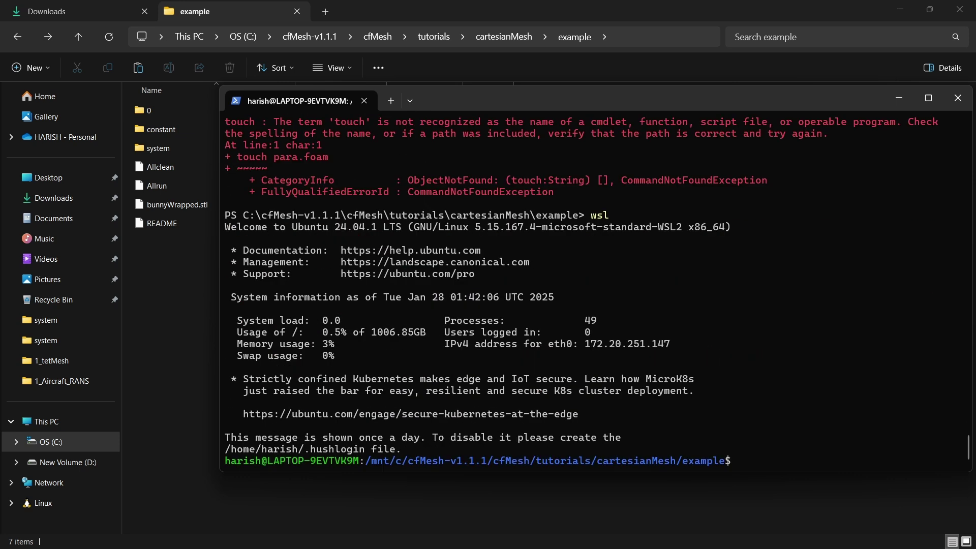
{"action": "type", "text": "touch para.foam"}
{"action": "key", "text": "Return"}
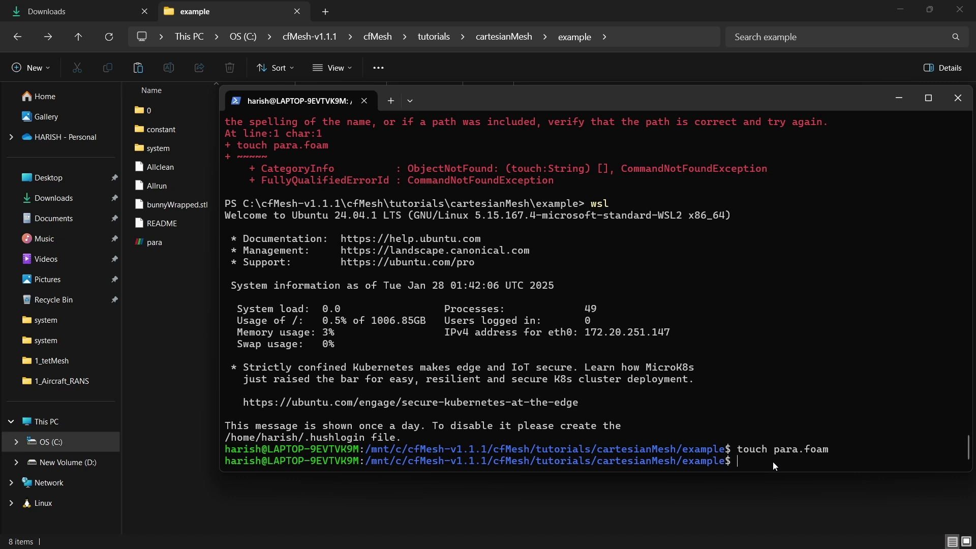
{"action": "key", "text": "ctrl+d"}
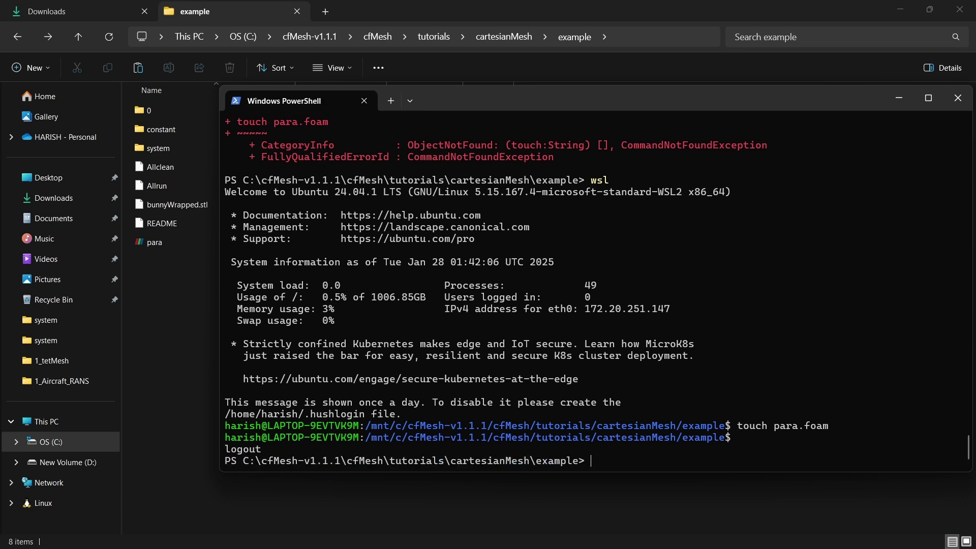
{"action": "type", "text": "wsl"}
{"action": "key", "text": "Return"}
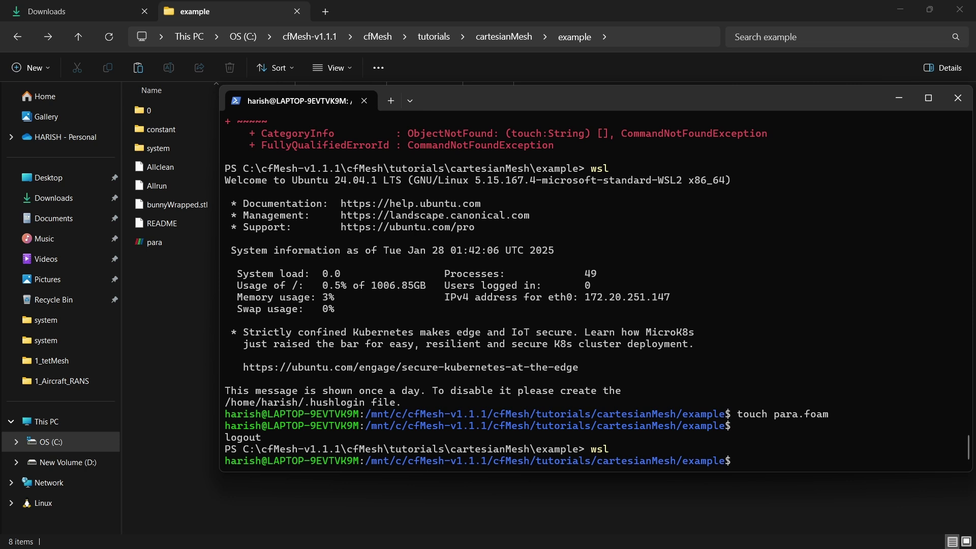
Open para.foam in ParaView and apply it to load the bunny mesh.
{"action": "double_click", "coordinate": [152, 246]}
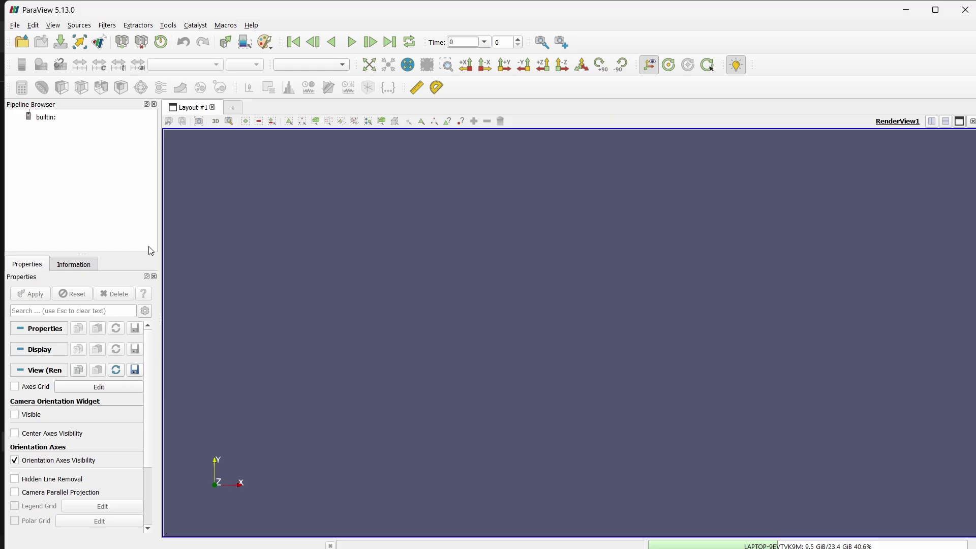
{"action": "left_click", "coordinate": [51, 131]}
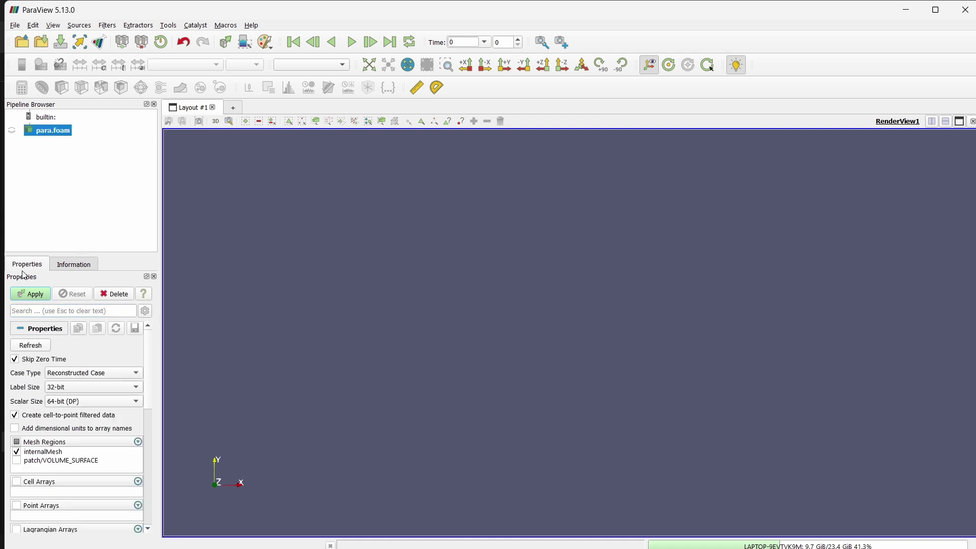
{"action": "left_click", "coordinate": [29, 292]}
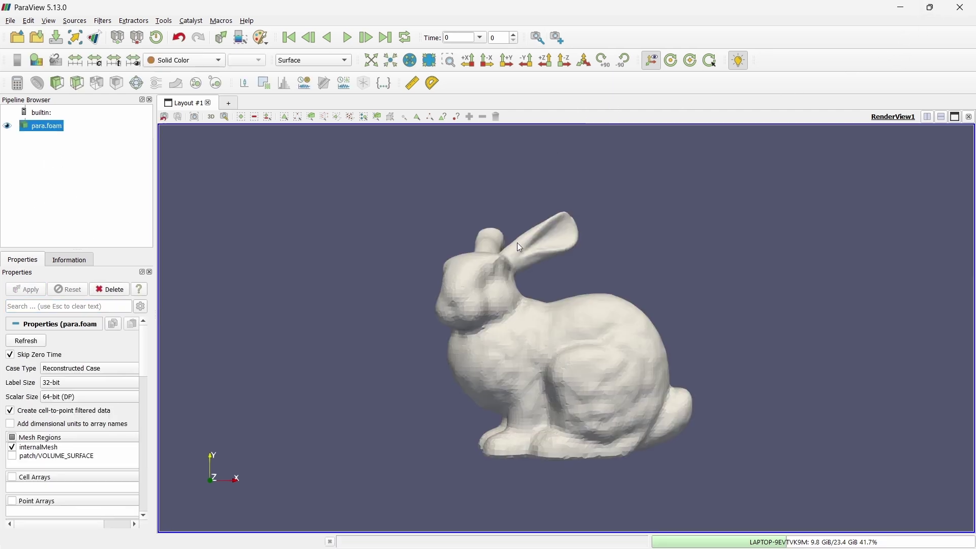
Turn the bunny toward the viewer and display it as Surface With Edges.
{"action": "left_click_drag", "start_coordinate": [517, 243], "coordinate": [512, 265]}
{"action": "left_click", "coordinate": [326, 60]}
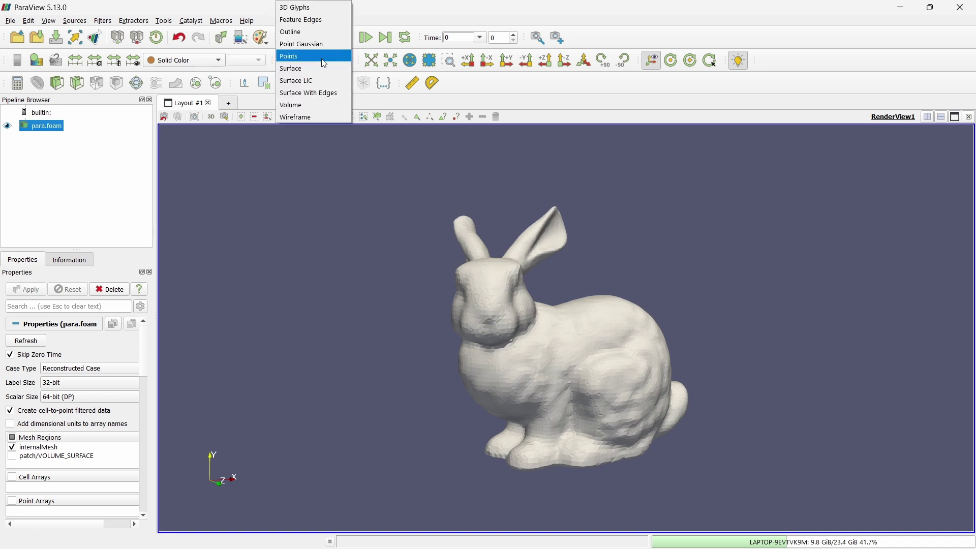
{"action": "left_click", "coordinate": [317, 92]}
Orbit and zoom around the bunny to inspect its Cartesian cells, then return to File Explorer.
{"action": "left_click_drag", "start_coordinate": [498, 310], "coordinate": [483, 328]}
{"action": "scroll", "coordinate": [480, 356], "scroll_direction": "up", "scroll_amount": 10}
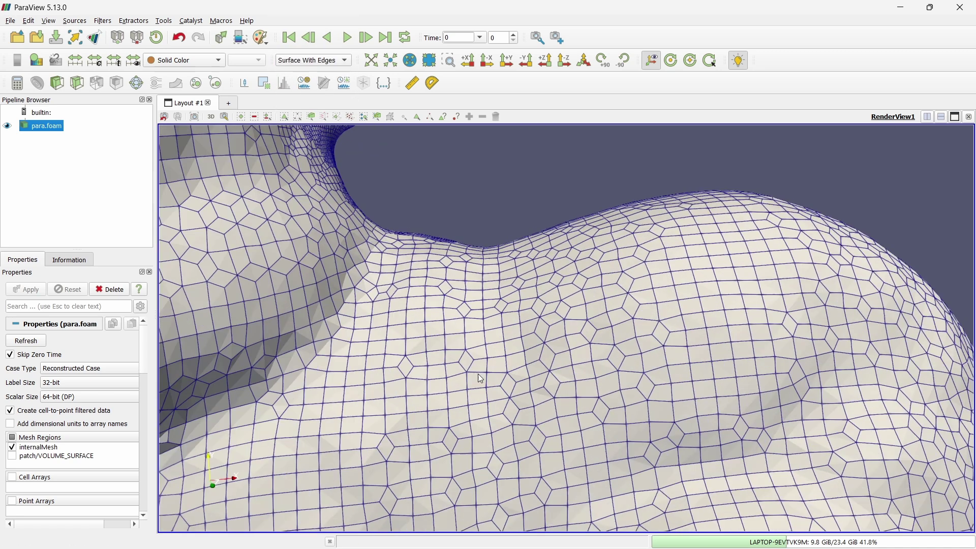
{"action": "left_click_drag", "start_coordinate": [481, 378], "coordinate": [579, 424]}
{"action": "scroll", "coordinate": [540, 377], "scroll_direction": "down", "scroll_amount": 10}
{"action": "scroll", "coordinate": [538, 325], "scroll_direction": "up", "scroll_amount": 10}
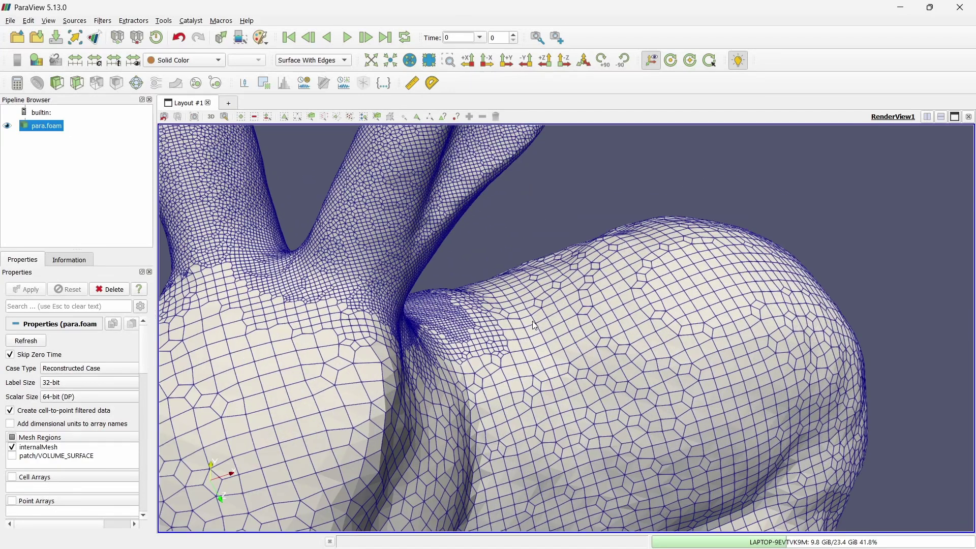
{"action": "mouse_move", "coordinate": [539, 324]}
{"action": "left_mouse_down"}
{"action": "mouse_move", "coordinate": [550, 334]}
{"action": "mouse_move", "coordinate": [543, 317]}
{"action": "left_mouse_up"}
{"action": "scroll", "coordinate": [550, 334], "scroll_direction": "down", "scroll_amount": 10}
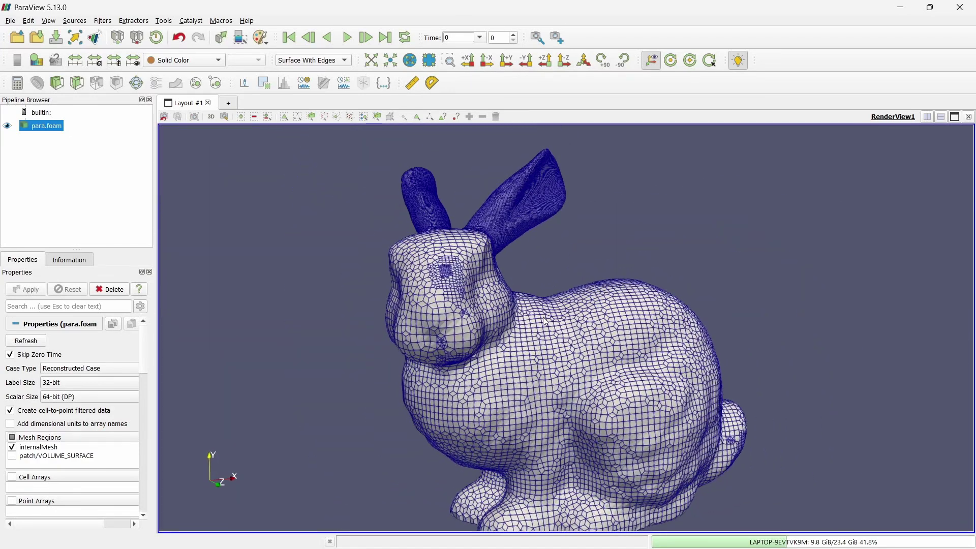
{"action": "key", "text": "alt+Tab"}
Move up to the tutorials folder showing cartesian2DMesh, cartesianMesh, pMesh and tetMesh.
{"action": "left_click", "coordinate": [294, 321]}
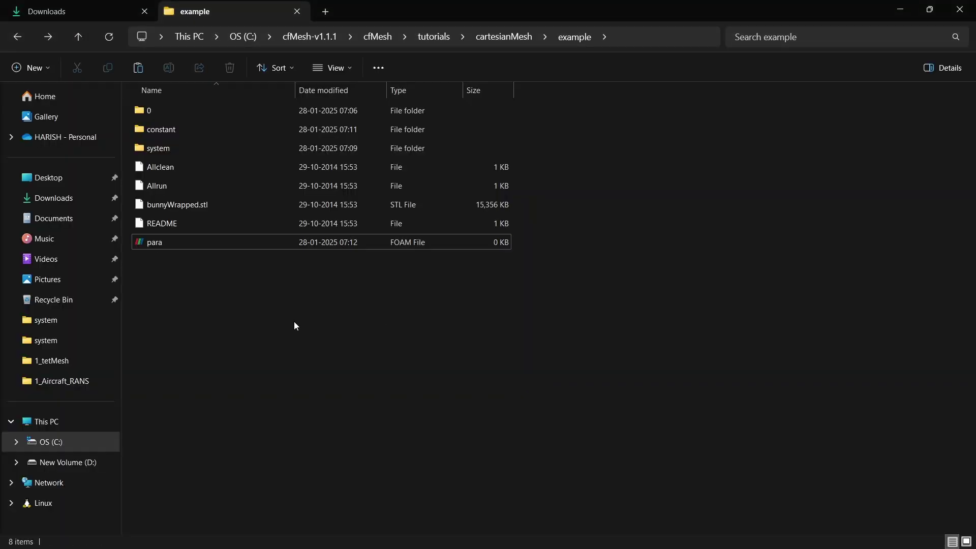
{"action": "key", "text": "BackSpace"}
{"action": "key", "text": "BackSpace"}
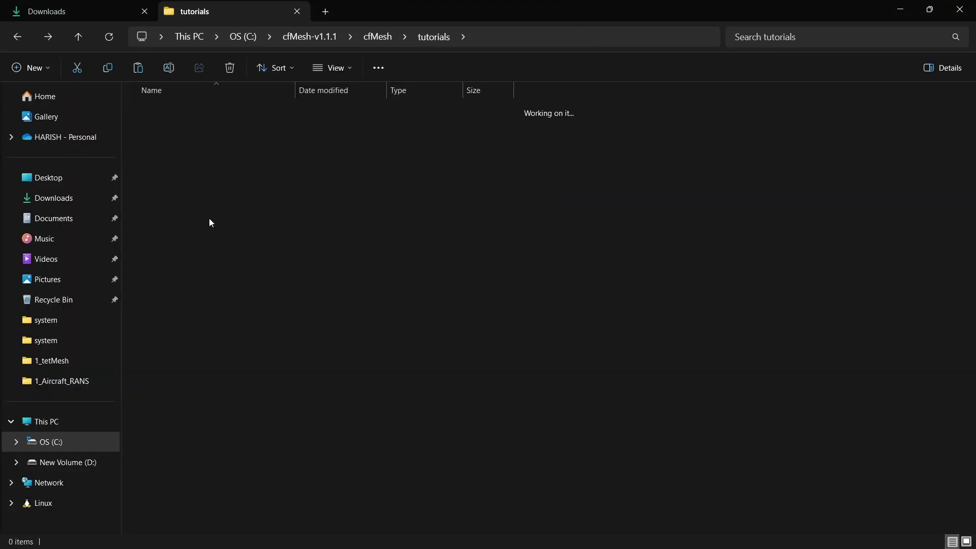
{"action": "left_click", "coordinate": [201, 250]}
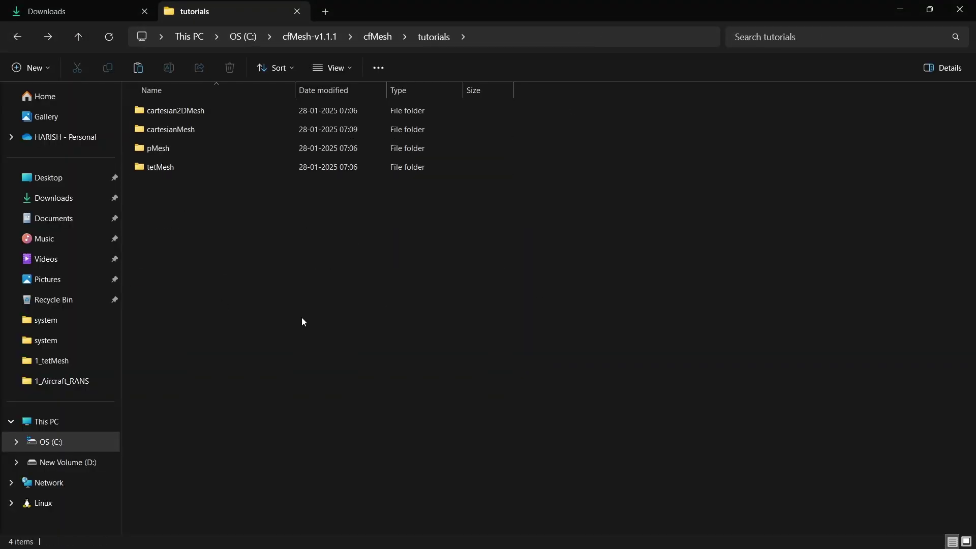